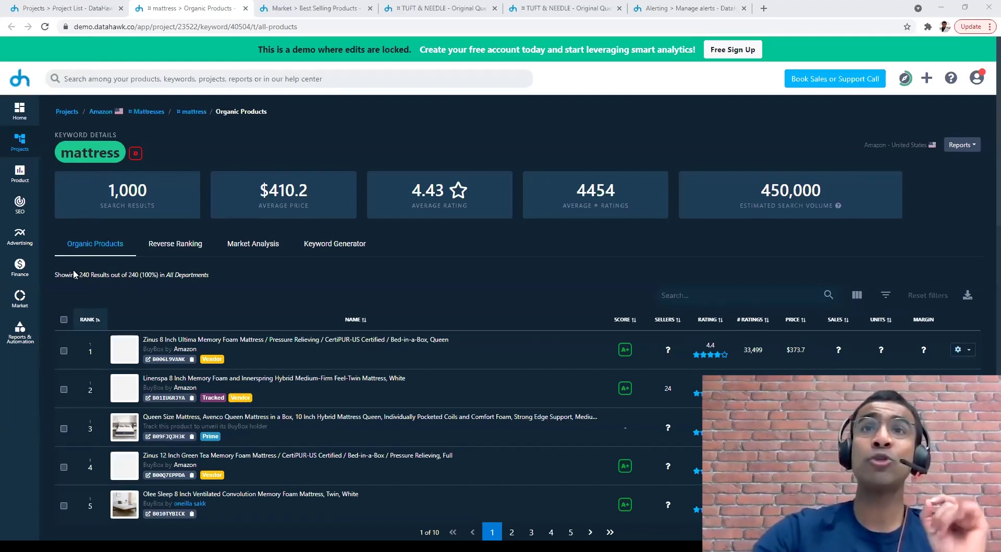
Examine the organic results for the keyword "mattress", including the result coverage line and the details of the top two products
{"action": "left_click_drag", "start_coordinate": [78, 274], "coordinate": [138, 283]}
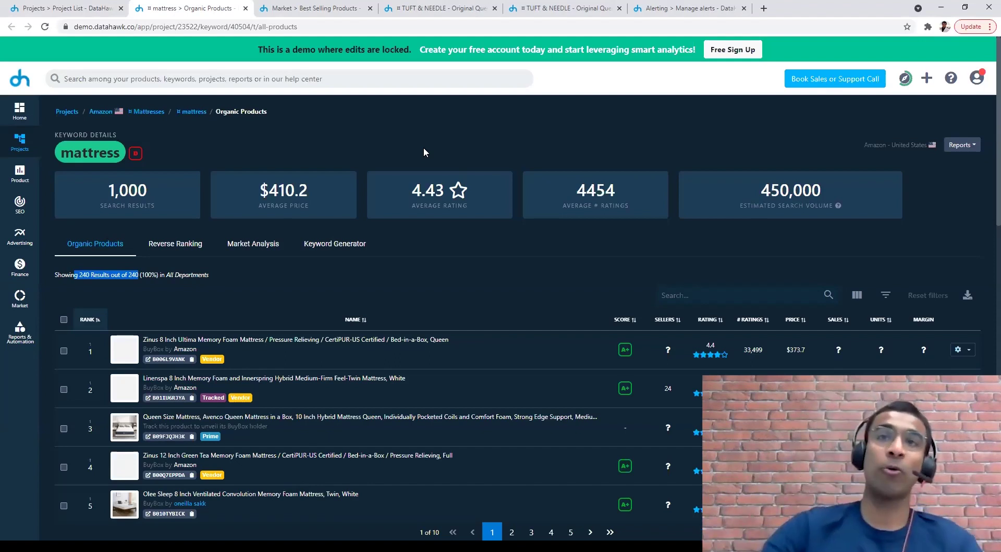
{"action": "mouse_move", "coordinate": [171, 354]}
{"action": "left_click", "coordinate": [264, 286]}
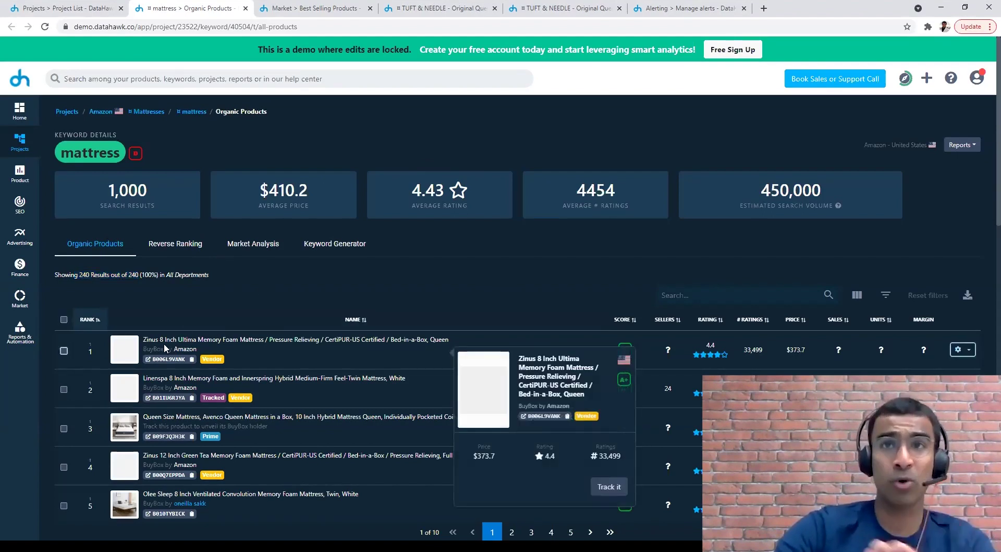
{"action": "mouse_move", "coordinate": [94, 352]}
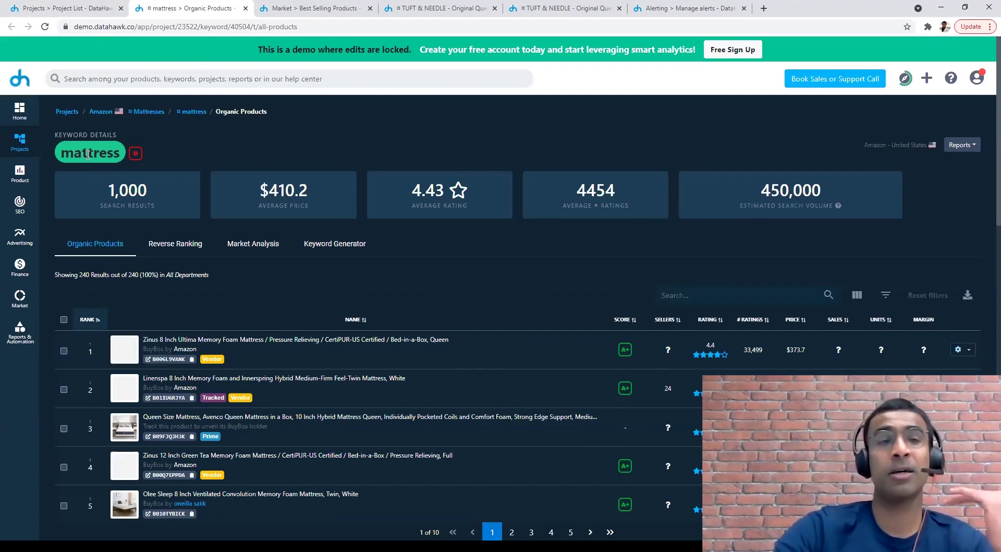
{"action": "mouse_move", "coordinate": [178, 386]}
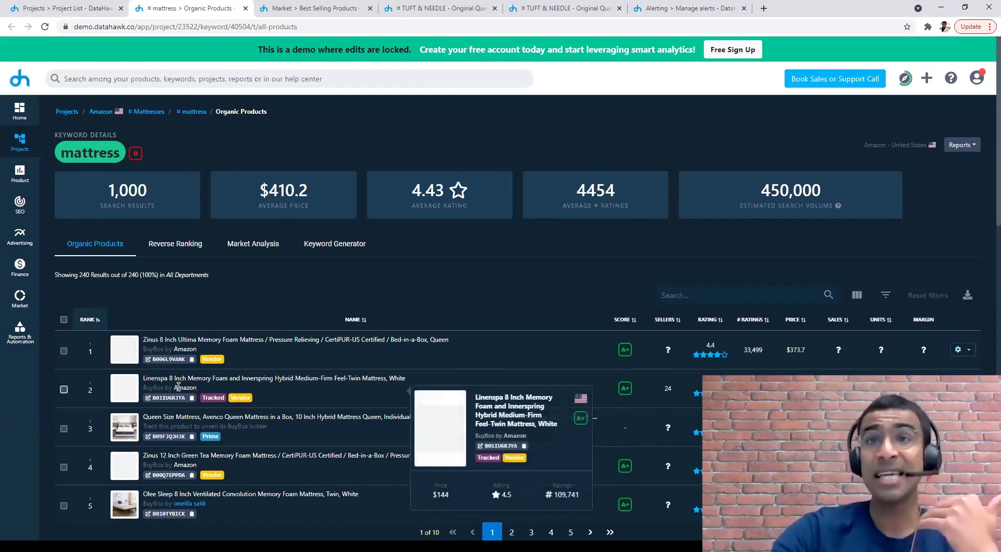
{"action": "mouse_move", "coordinate": [91, 388]}
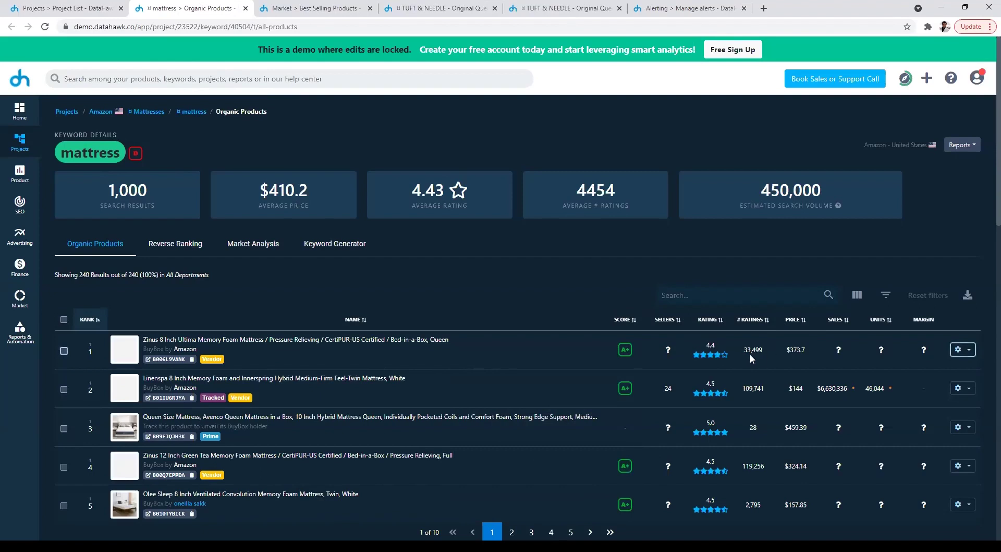
{"action": "mouse_move", "coordinate": [417, 347]}
Examine the Top 100 best sellers in Mattresses and their date, and compare the page with the "mattress" keyword's organic products
{"action": "left_click", "coordinate": [280, 8]}
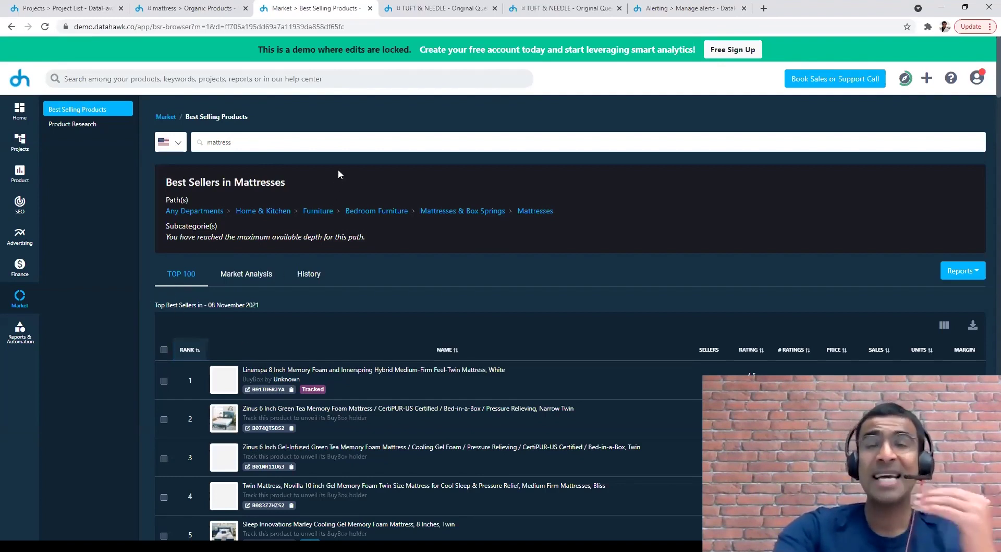
{"action": "left_click", "coordinate": [251, 135]}
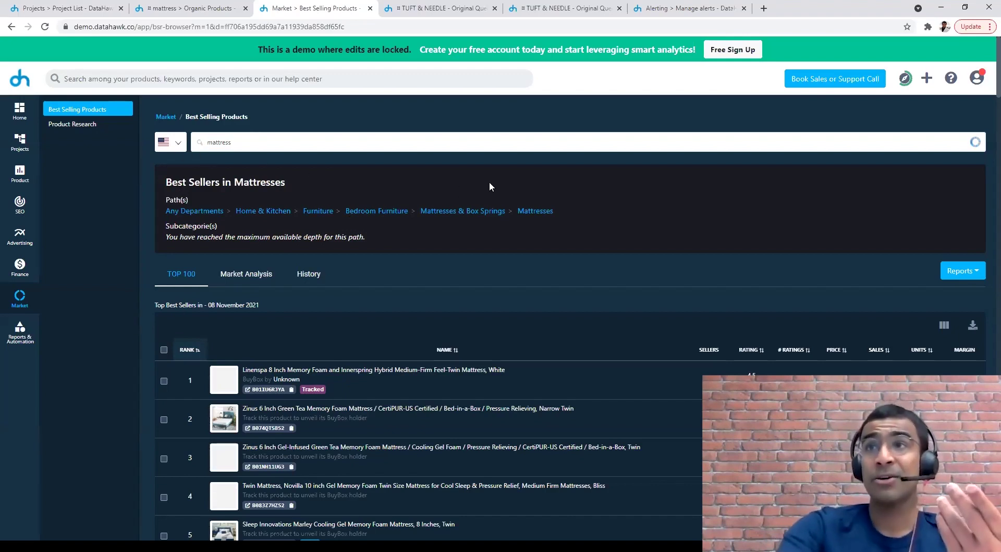
{"action": "scroll", "coordinate": [573, 234], "scroll_direction": "down", "scroll_amount": 3}
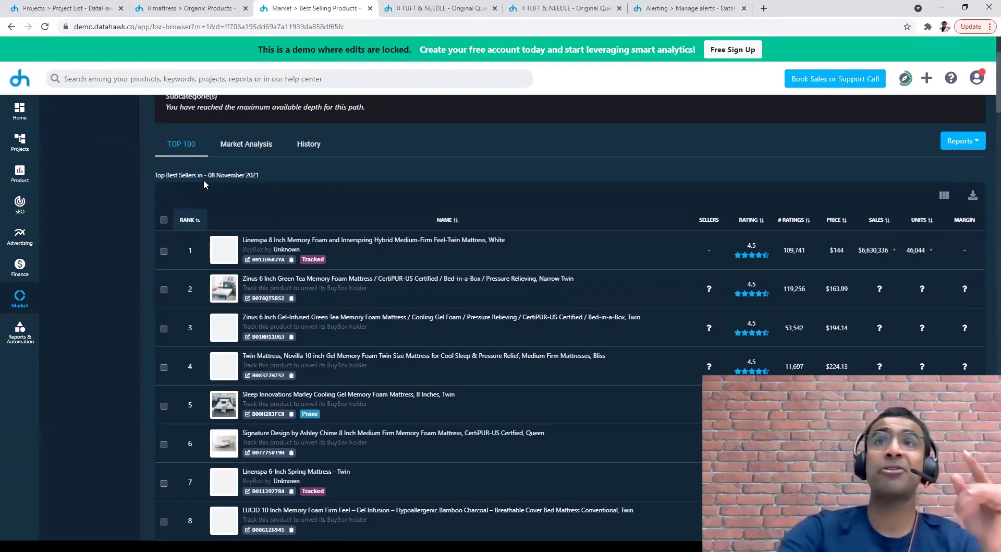
{"action": "triple_click", "coordinate": [247, 175]}
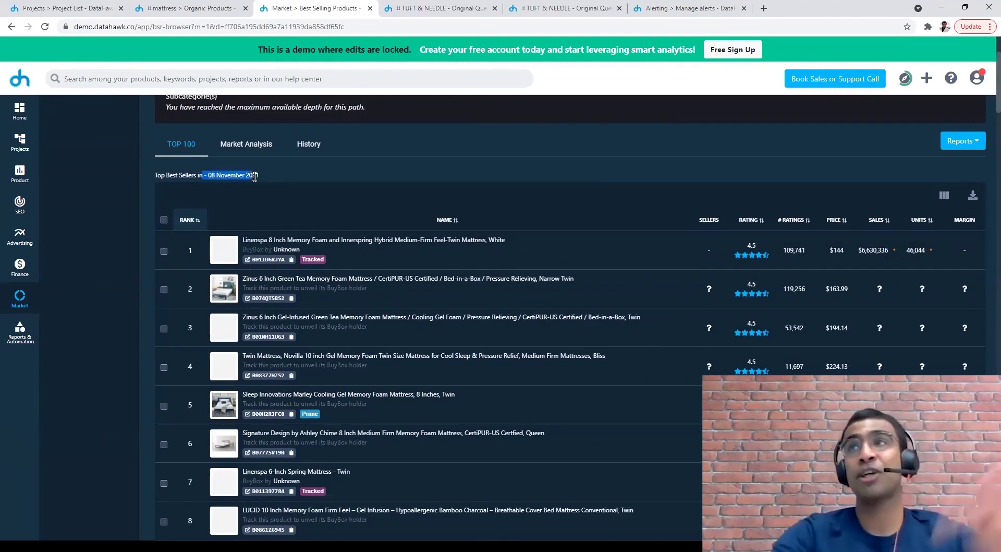
{"action": "mouse_move", "coordinate": [221, 253]}
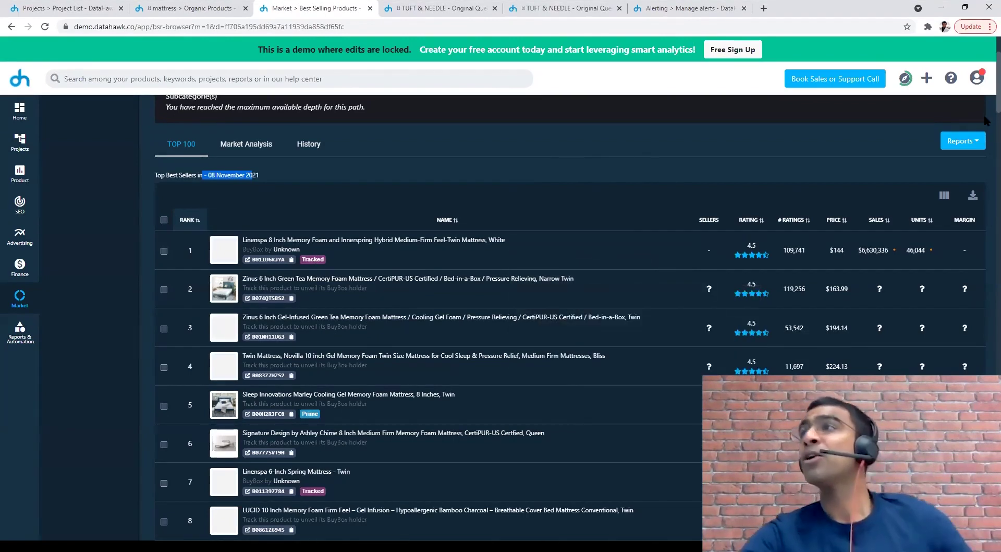
{"action": "scroll", "coordinate": [985, 84], "scroll_direction": "up", "scroll_amount": 3}
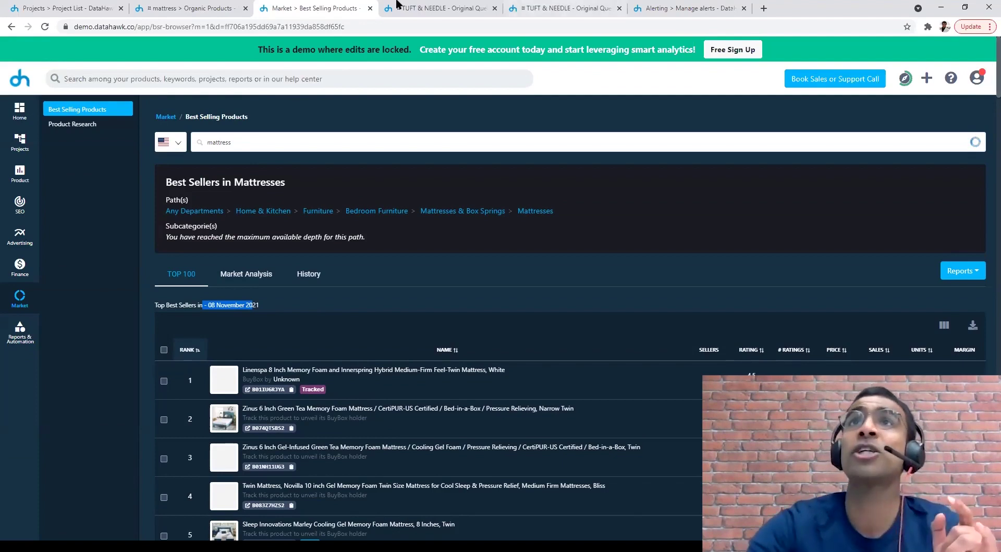
{"action": "left_click", "coordinate": [193, 9]}
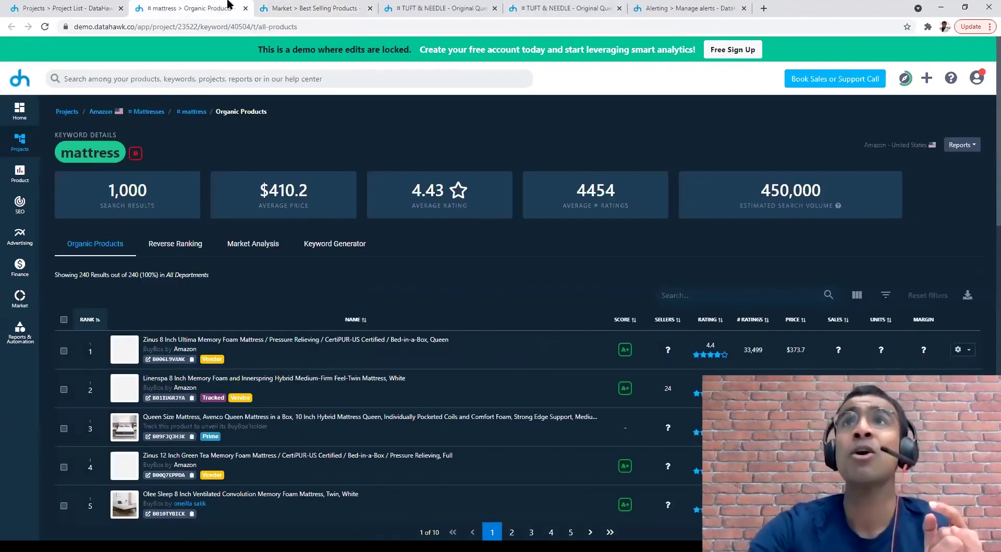
{"action": "left_click", "coordinate": [295, 7]}
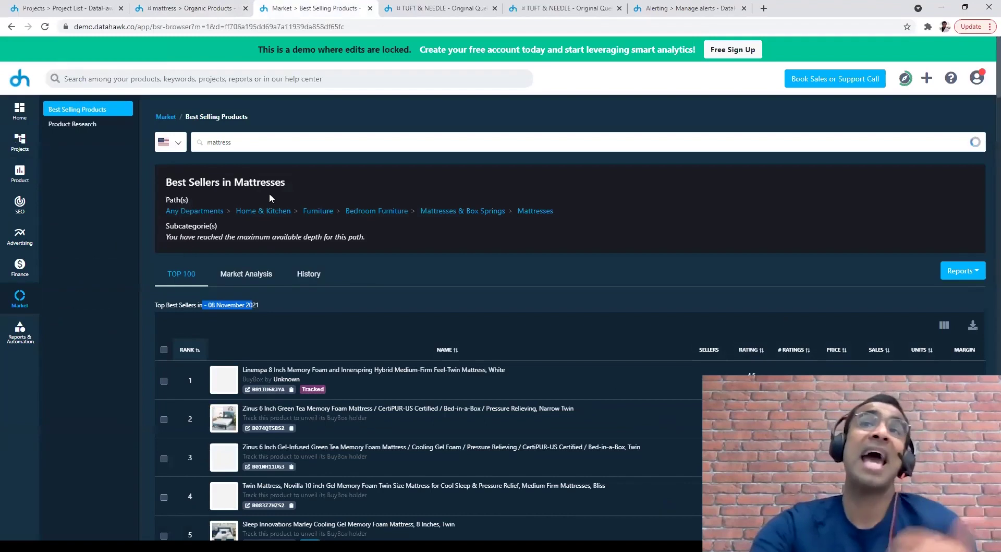
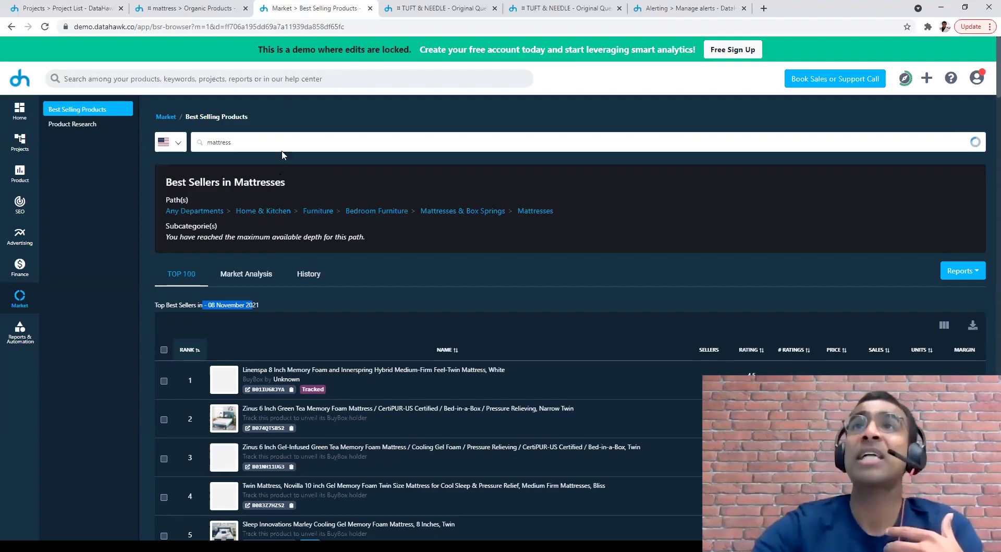
Open the "mattress" keyword's market analysis and compare the global price, rating and number-of-ratings distributions with those for Page 1
{"action": "left_click", "coordinate": [201, 8]}
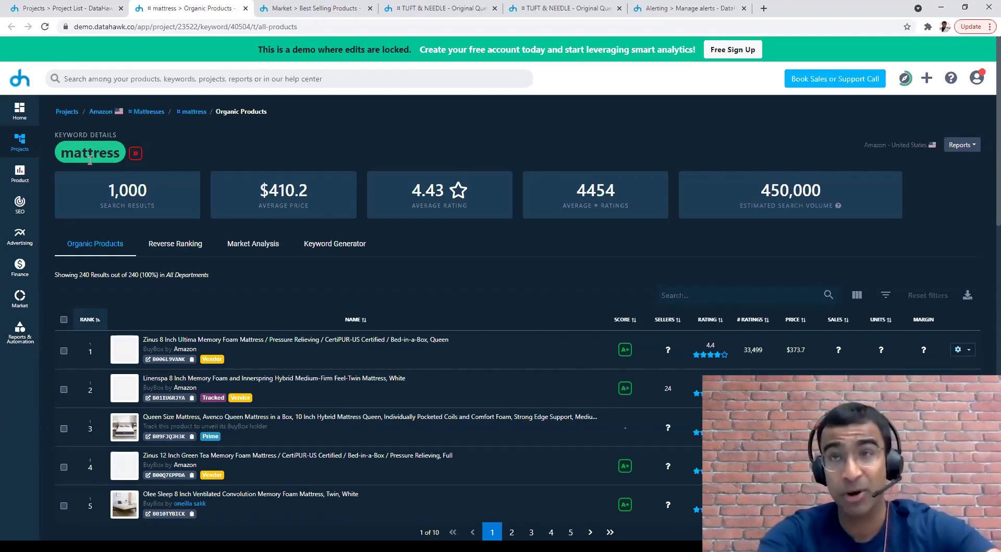
{"action": "left_click", "coordinate": [265, 252]}
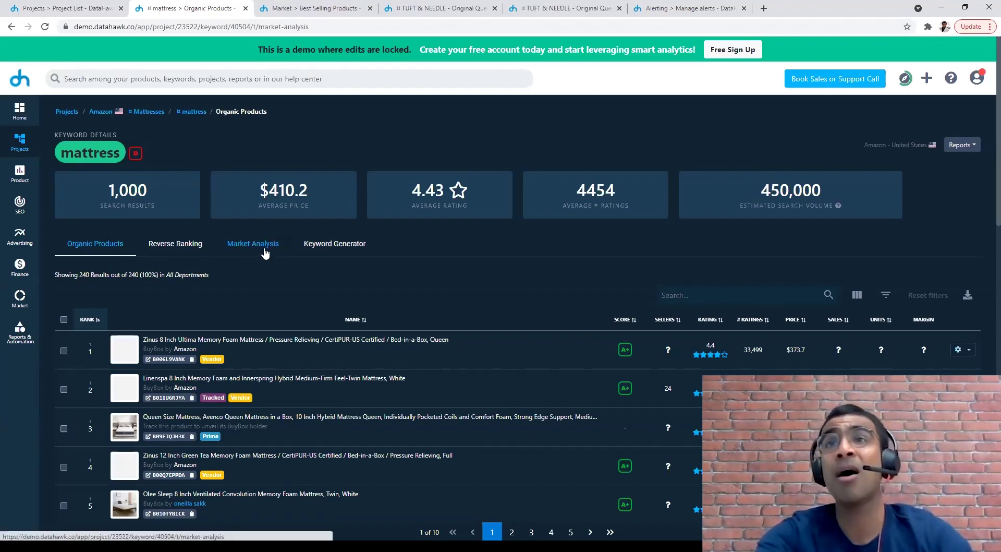
{"action": "scroll", "coordinate": [987, 231], "scroll_direction": "down", "scroll_amount": 1}
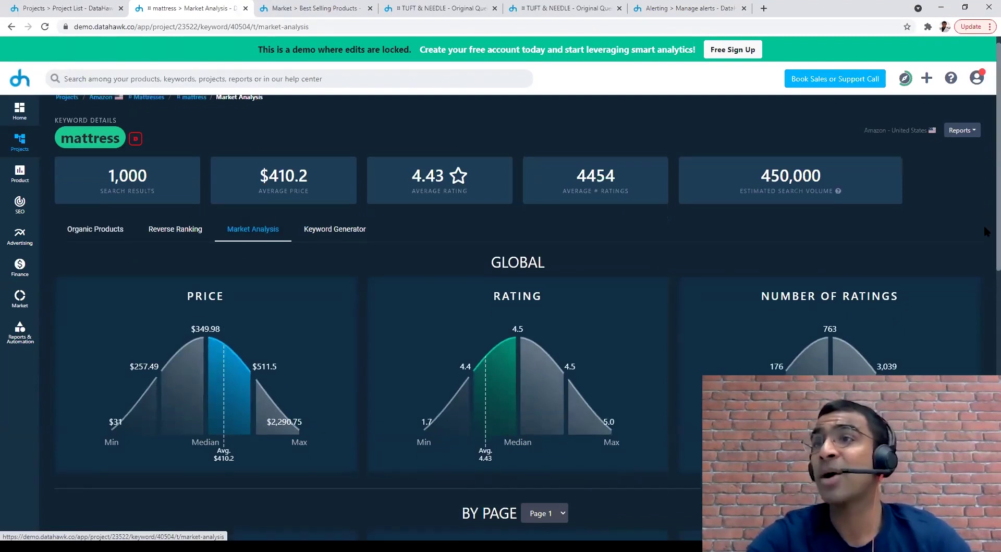
{"action": "scroll", "coordinate": [987, 231], "scroll_direction": "down", "scroll_amount": 5}
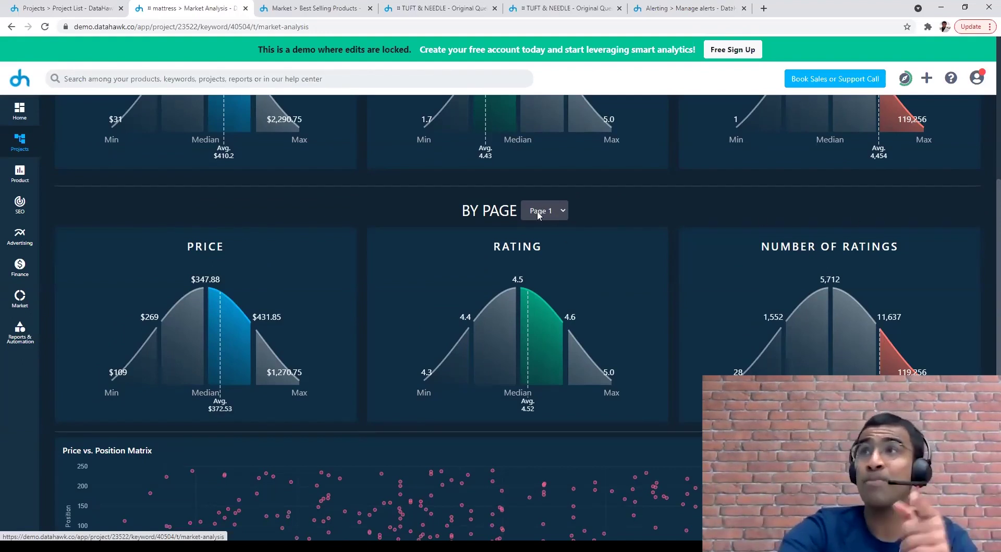
{"action": "scroll", "coordinate": [552, 214], "scroll_direction": "up", "scroll_amount": 6}
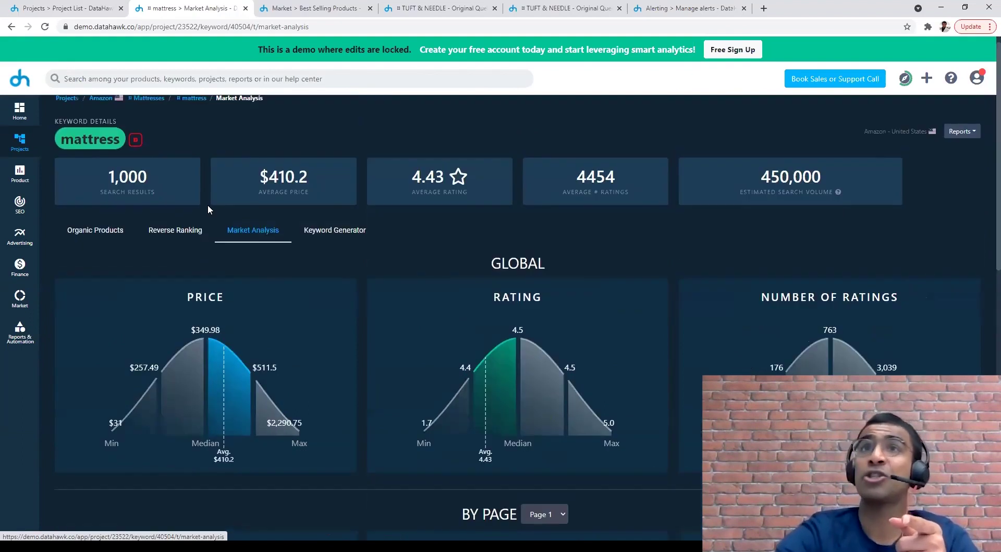
{"action": "scroll", "coordinate": [548, 358], "scroll_direction": "down", "scroll_amount": 5}
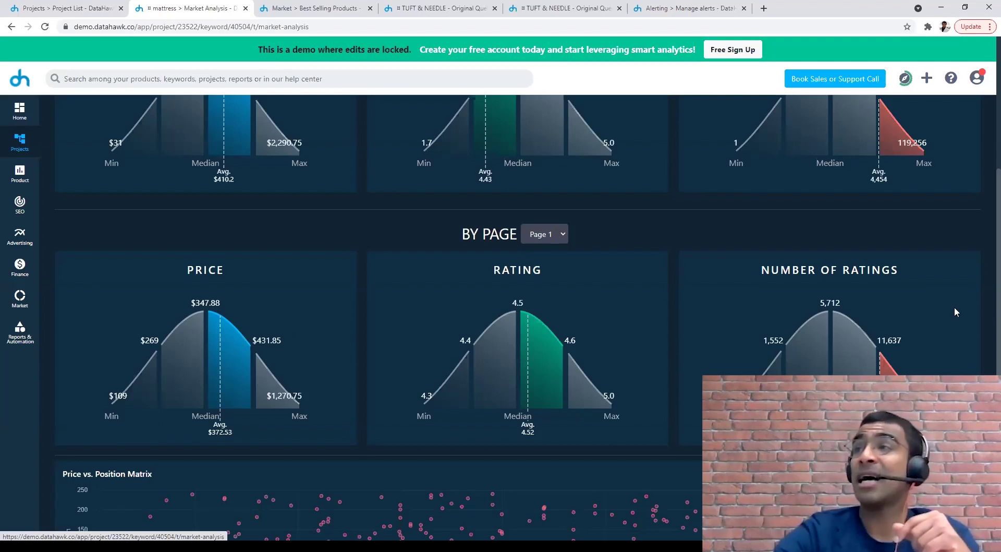
{"action": "scroll", "coordinate": [988, 239], "scroll_direction": "up", "scroll_amount": 5}
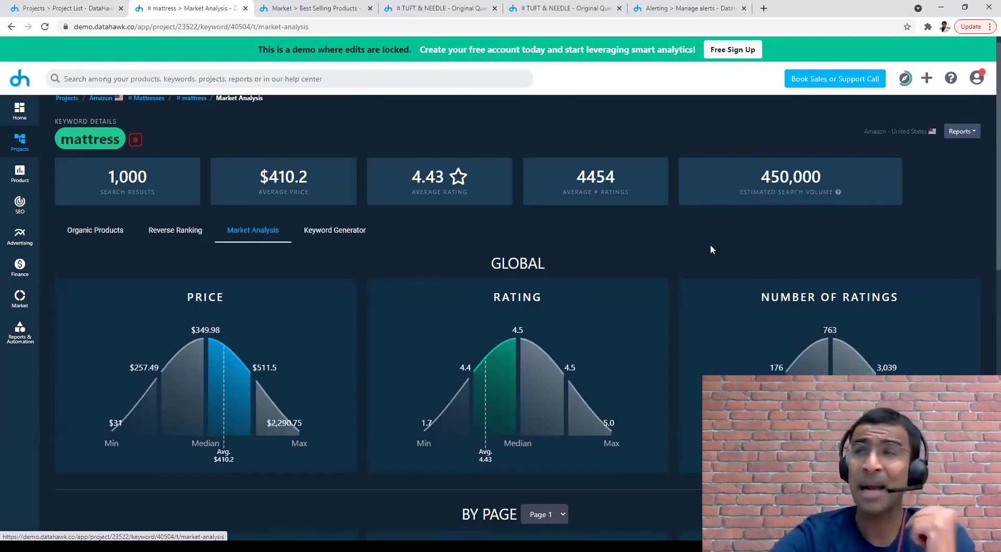
{"action": "scroll", "coordinate": [987, 241], "scroll_direction": "down", "scroll_amount": 5}
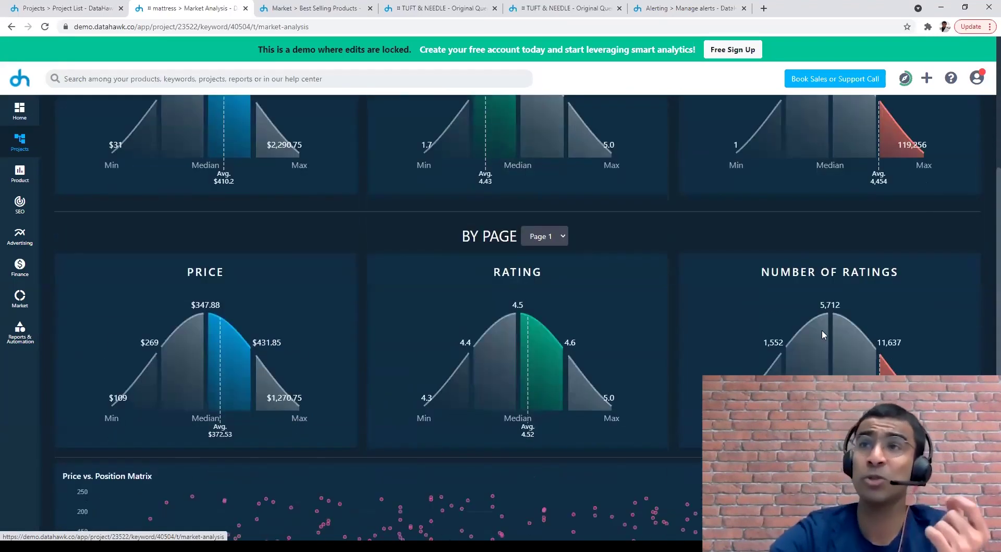
Inspect individual products in the keyword's Price vs. Position Matrix to relate price to search ranking
{"action": "scroll", "coordinate": [988, 248], "scroll_direction": "down", "scroll_amount": 1}
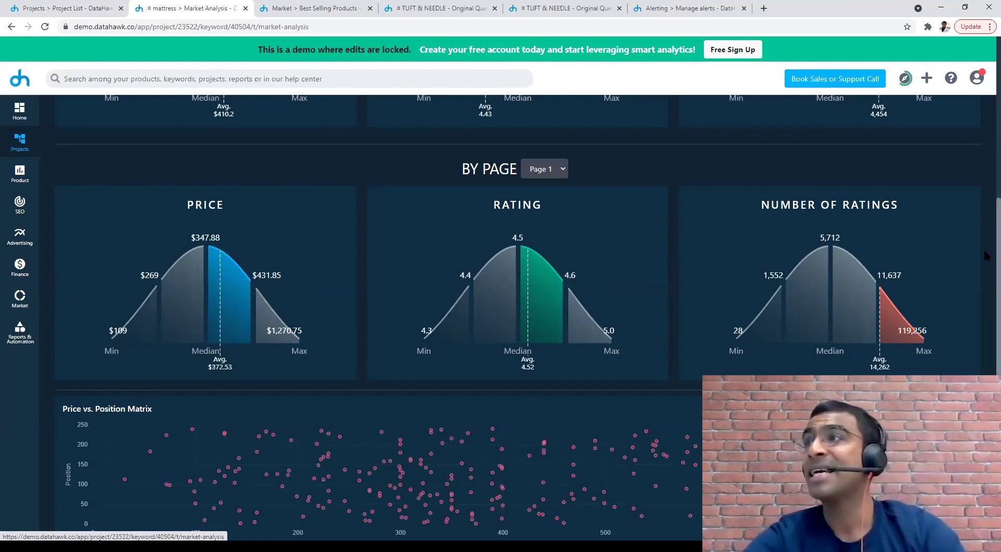
{"action": "scroll", "coordinate": [987, 255], "scroll_direction": "down", "scroll_amount": 2}
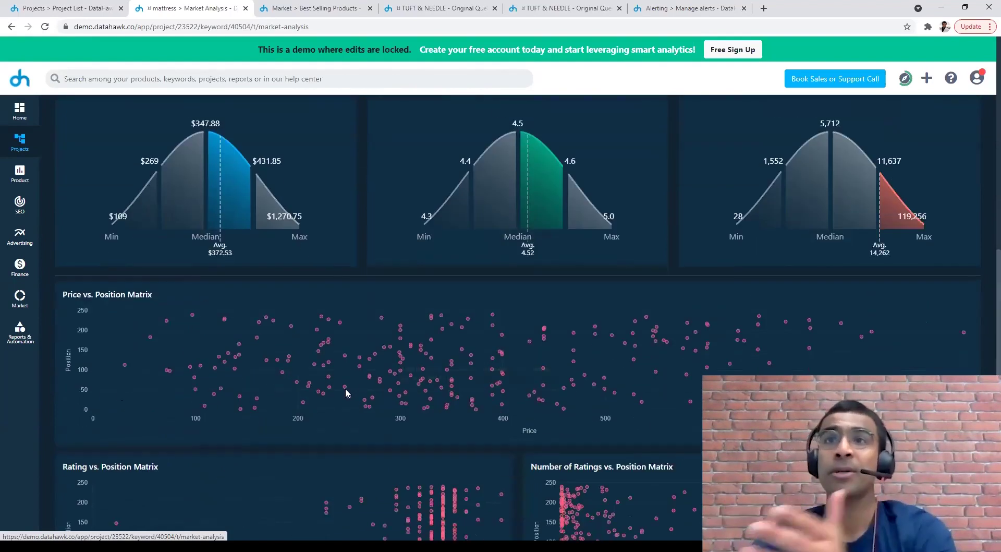
{"action": "mouse_move", "coordinate": [257, 400]}
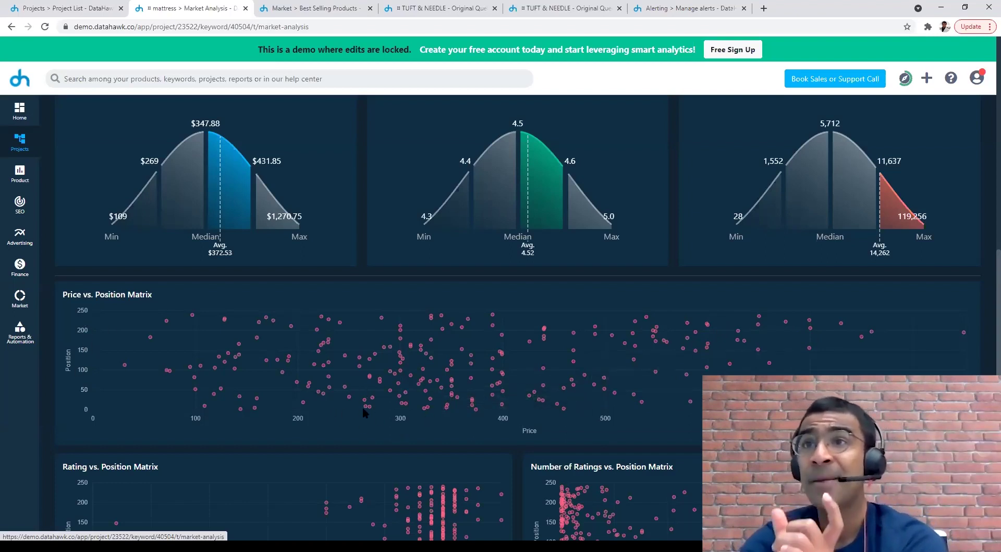
{"action": "mouse_move", "coordinate": [367, 405]}
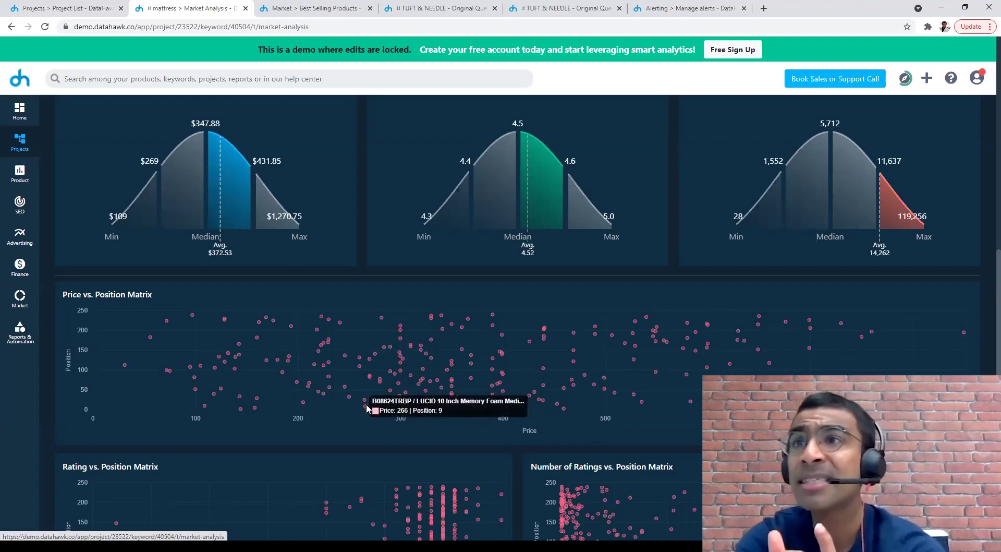
{"action": "mouse_move", "coordinate": [564, 407]}
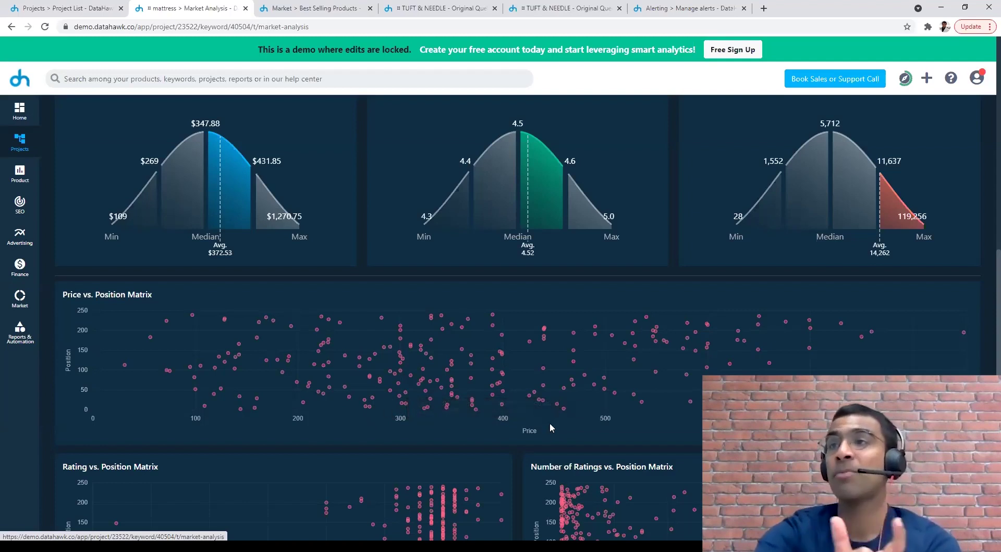
{"action": "mouse_move", "coordinate": [473, 408]}
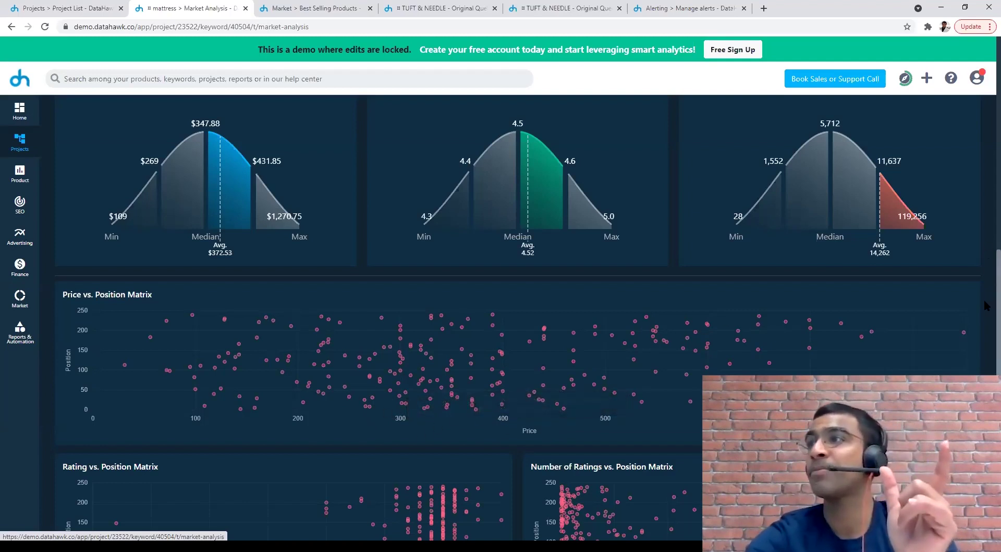
{"action": "scroll", "coordinate": [371, 257], "scroll_direction": "up", "scroll_amount": 9}
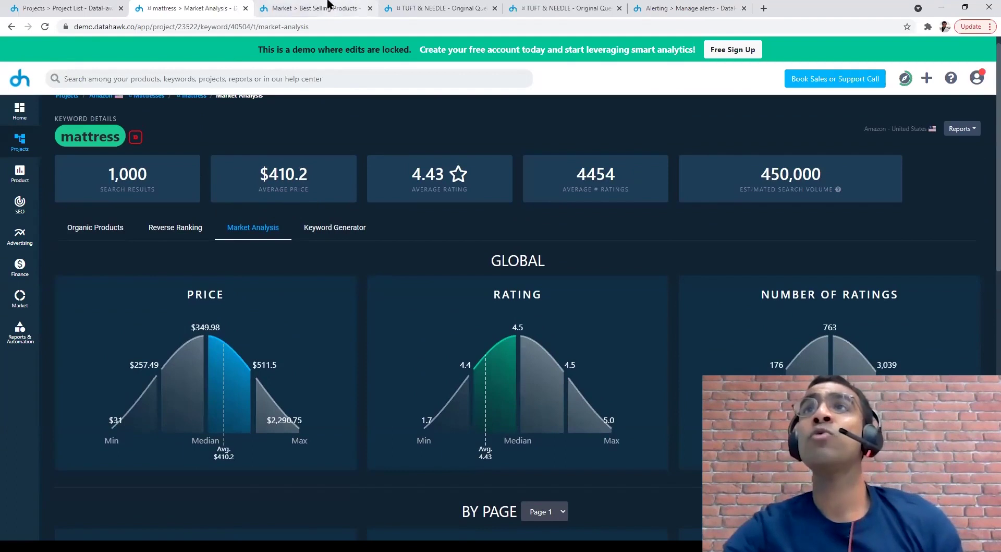
Open the market analysis of the Mattresses best sellers and compare its distributions with the "mattress" keyword's market analysis
{"action": "left_click", "coordinate": [309, 7]}
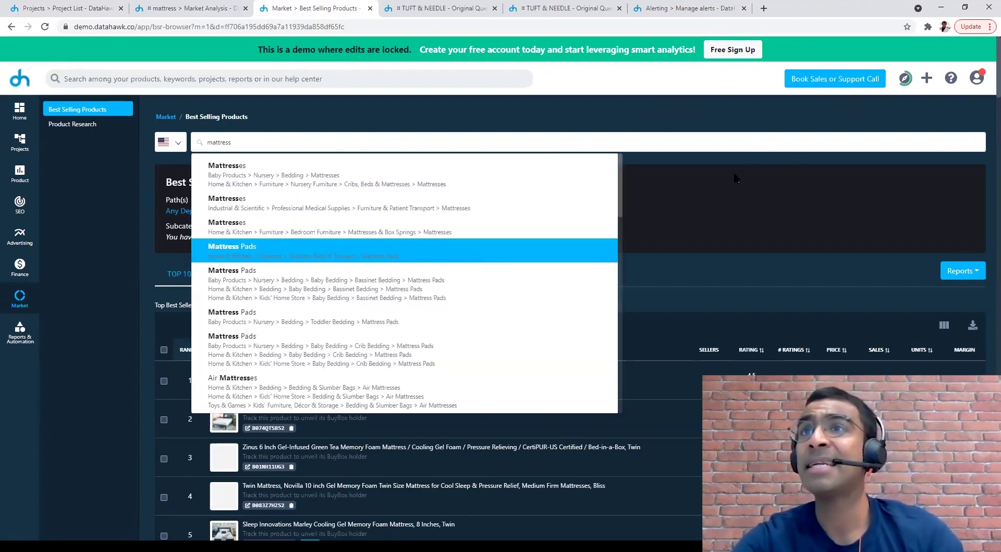
{"action": "left_click", "coordinate": [736, 178]}
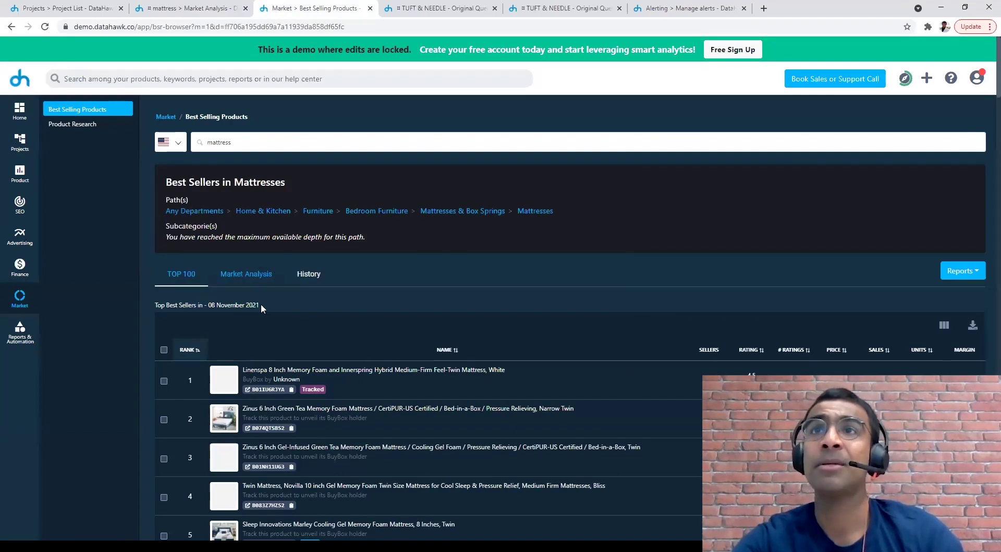
{"action": "left_click", "coordinate": [243, 273]}
{"action": "scroll", "coordinate": [986, 200], "scroll_direction": "down", "scroll_amount": 1}
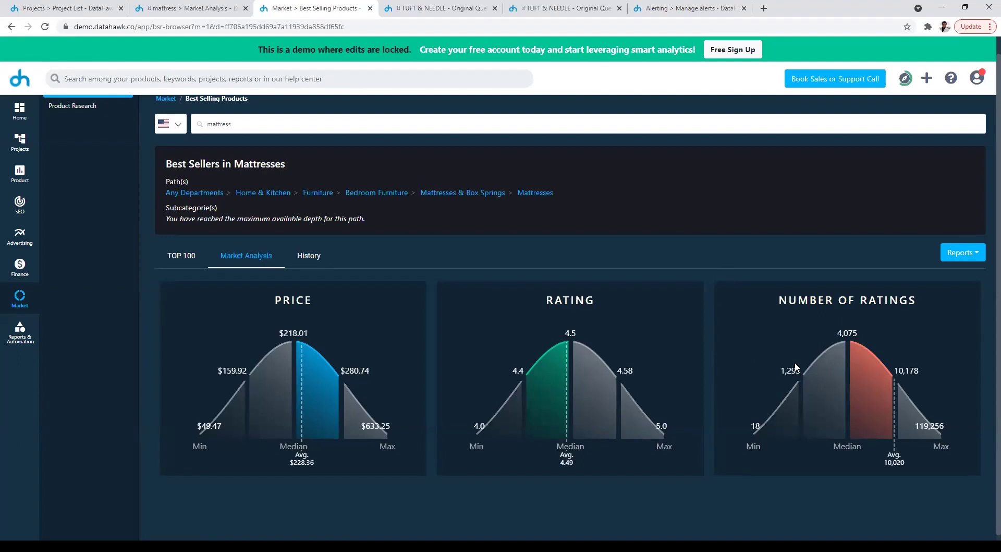
{"action": "left_click", "coordinate": [195, 8]}
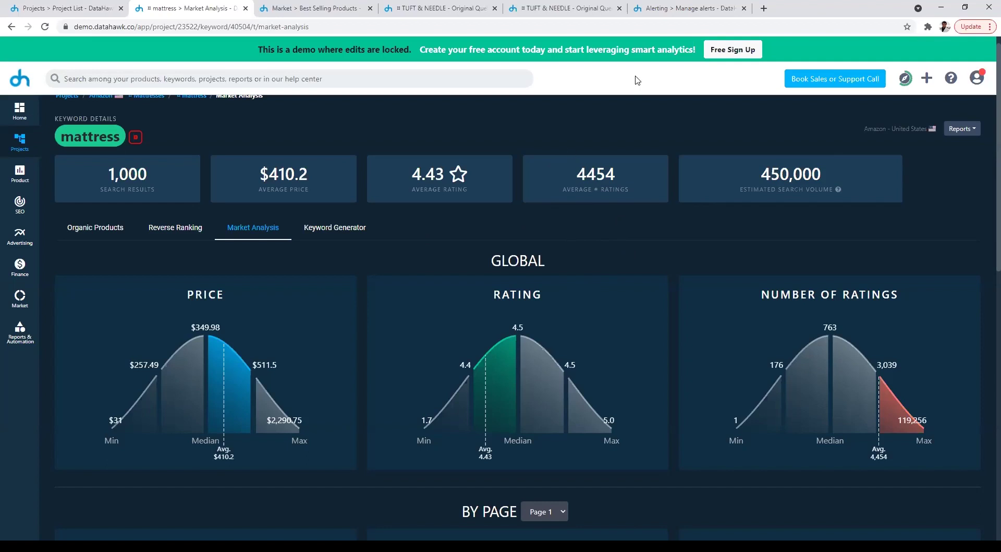
Switch to the e-mail alerts page and open the Market section from there in a new browser tab
{"action": "left_click", "coordinate": [681, 6]}
{"action": "right_click", "coordinate": [21, 274]}
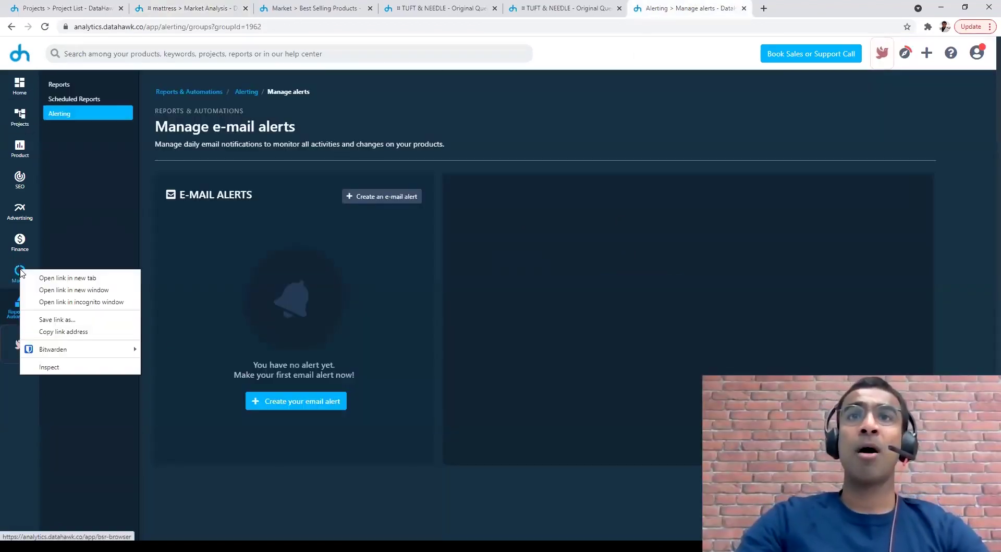
{"action": "left_click", "coordinate": [47, 276]}
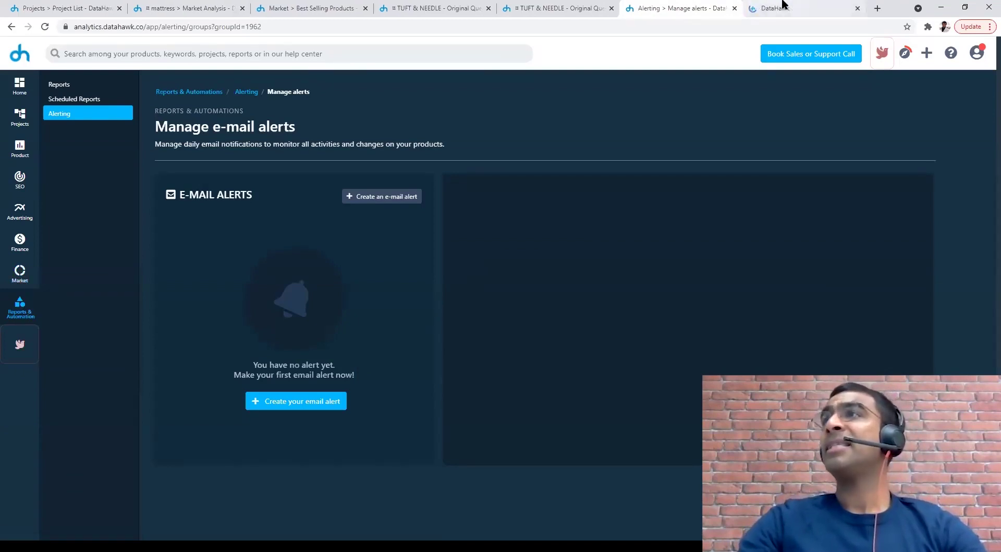
Search the best-selling product categories for "mattress" and open Mattresses under Home & Kitchen > Furniture > Bedroom Furniture > Mattresses & Box Springs
{"action": "left_click", "coordinate": [784, 7]}
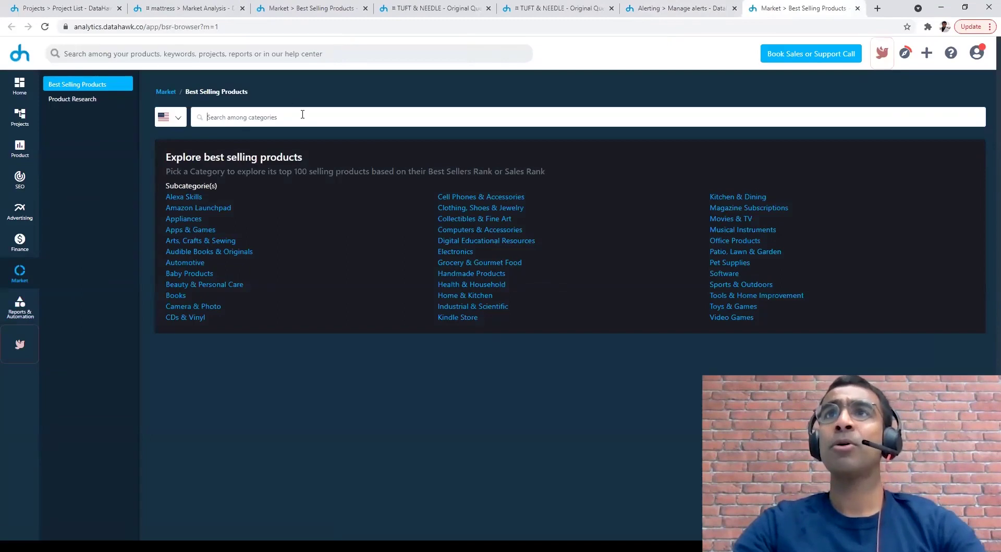
{"action": "left_click", "coordinate": [302, 114]}
{"action": "type", "text": "mattress"}
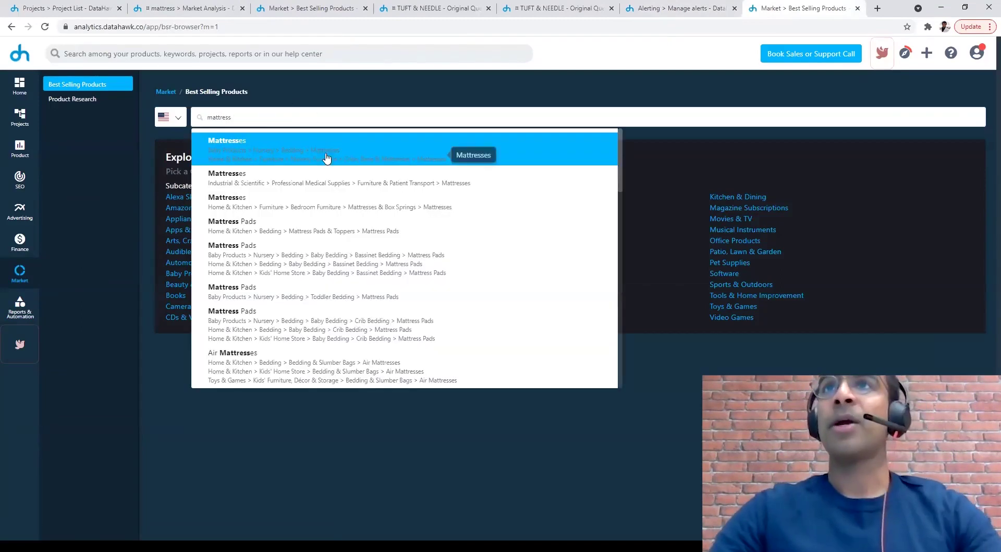
{"action": "left_click", "coordinate": [309, 203]}
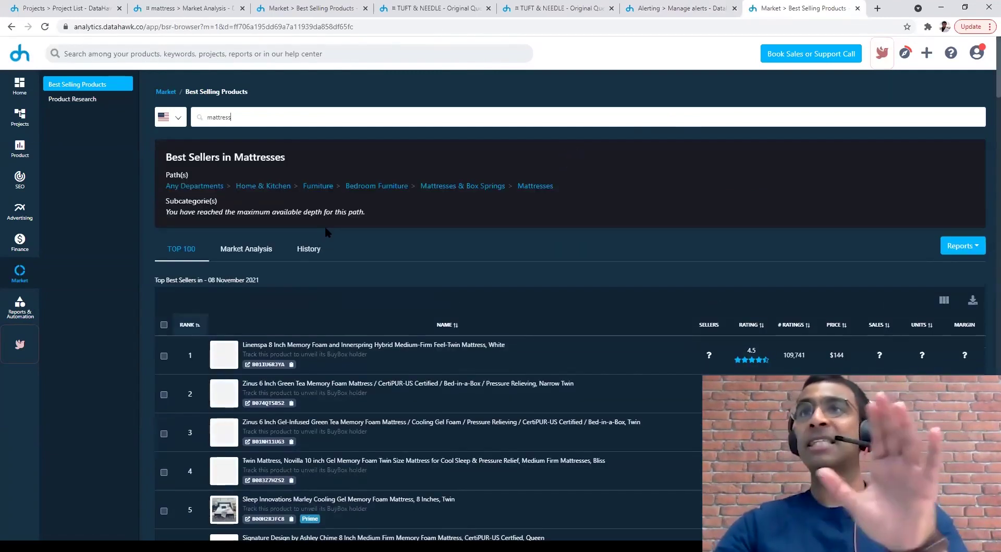
Open the history of the Mattresses best sellers and examine how the top 100 products' ranks move from day to day
{"action": "left_click", "coordinate": [313, 248]}
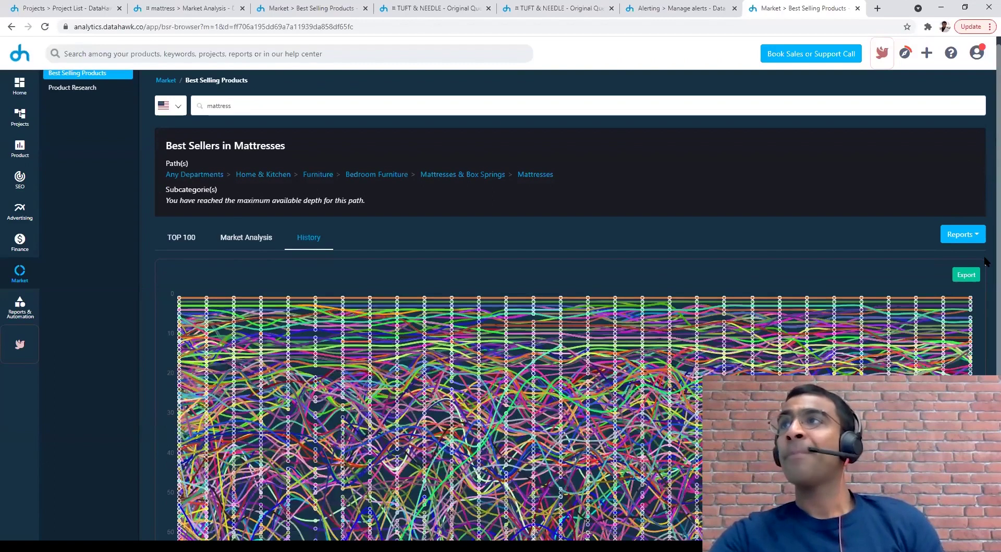
{"action": "scroll", "coordinate": [986, 254], "scroll_direction": "down", "scroll_amount": 2}
{"action": "scroll", "coordinate": [985, 254], "scroll_direction": "down", "scroll_amount": 1}
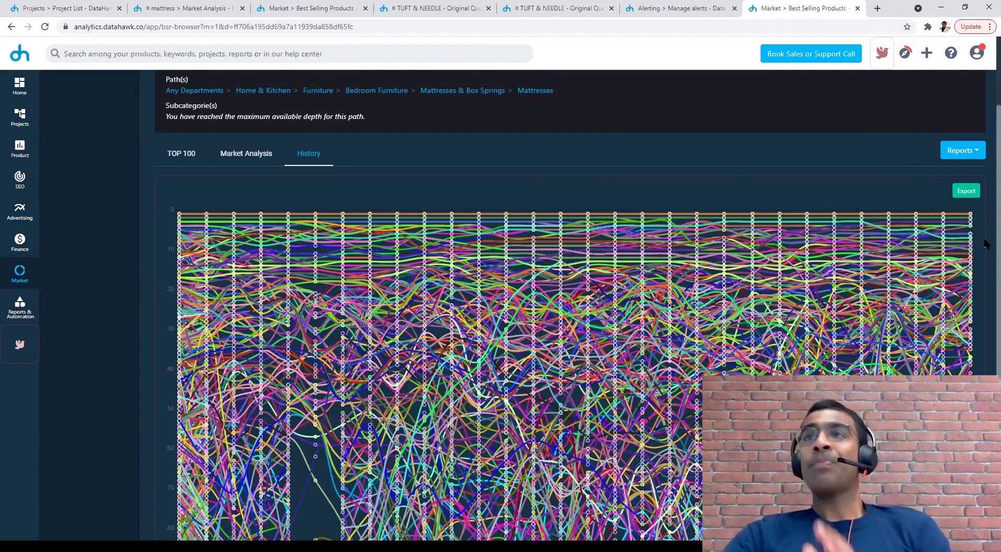
{"action": "scroll", "coordinate": [315, 236], "scroll_direction": "down", "scroll_amount": 3}
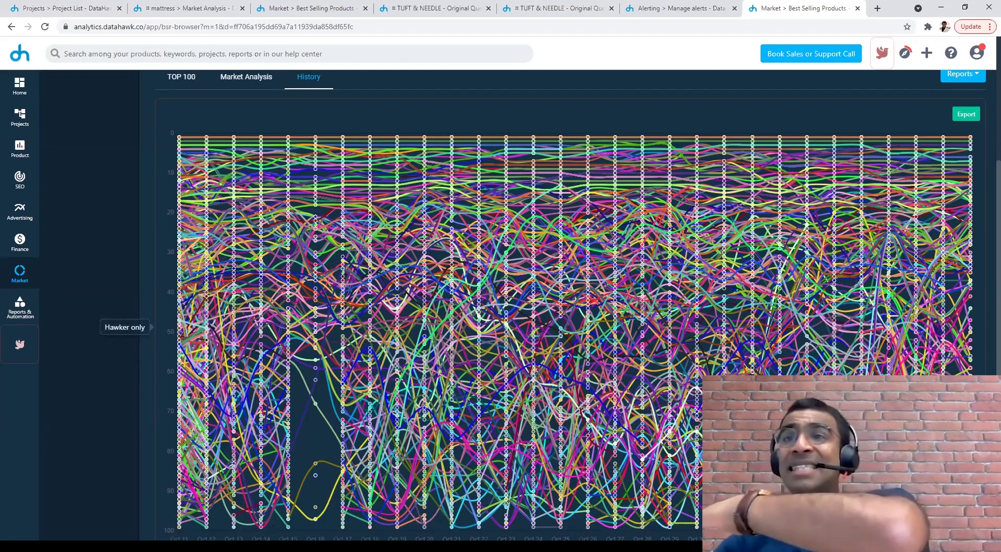
{"action": "scroll", "coordinate": [426, 482], "scroll_direction": "down", "scroll_amount": 1}
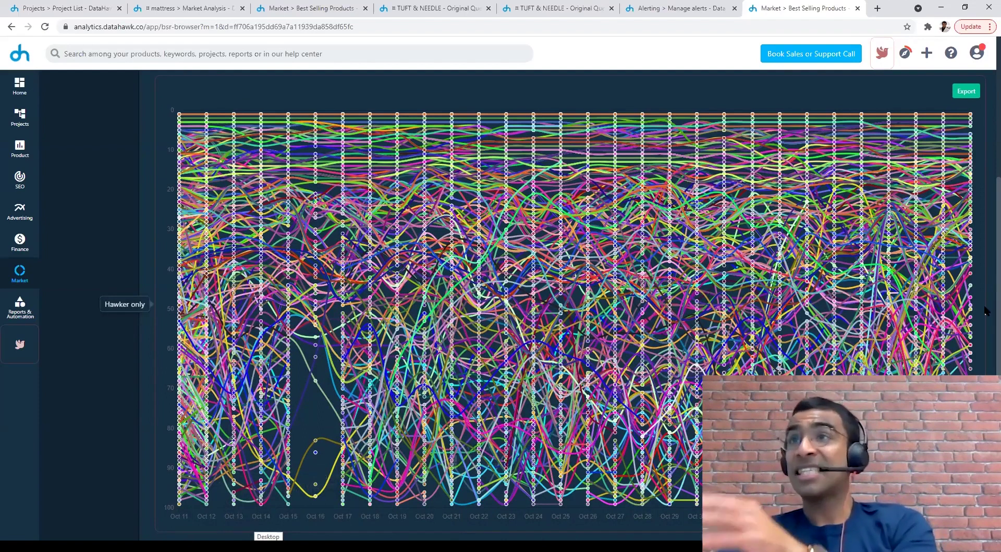
{"action": "scroll", "coordinate": [986, 306], "scroll_direction": "up", "scroll_amount": 3}
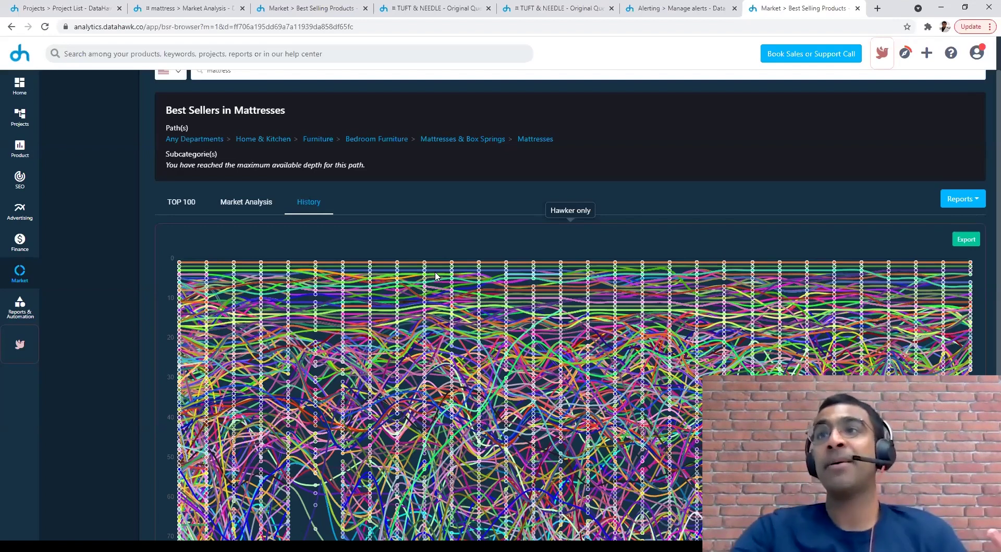
{"action": "scroll", "coordinate": [365, 261], "scroll_direction": "down", "scroll_amount": 1}
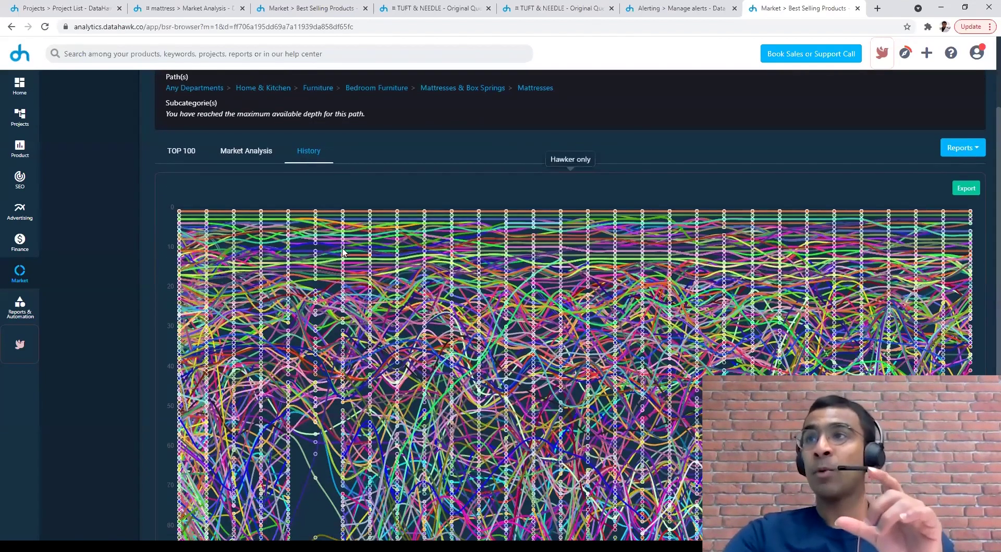
{"action": "scroll", "coordinate": [449, 365], "scroll_direction": "down", "scroll_amount": 1}
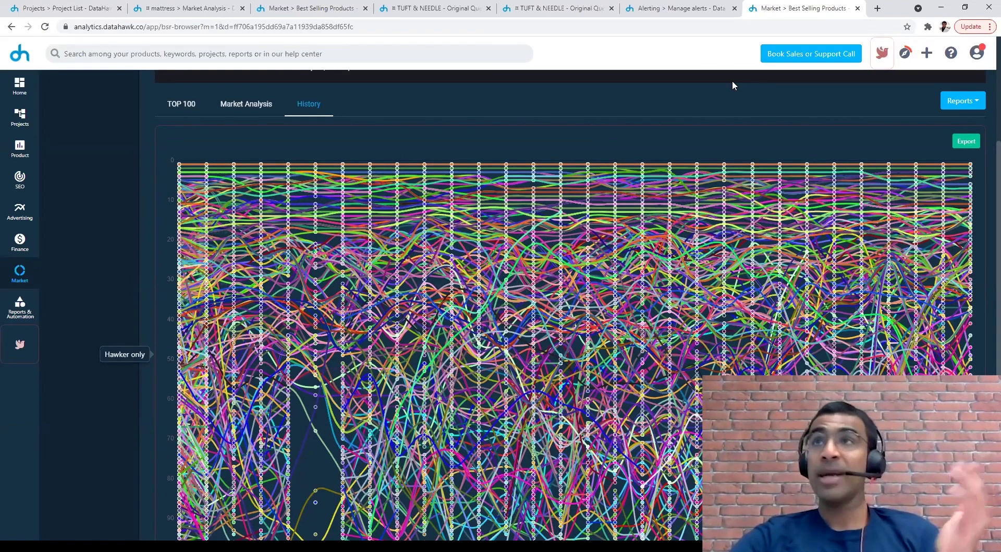
{"action": "scroll", "coordinate": [985, 195], "scroll_direction": "up", "scroll_amount": 3}
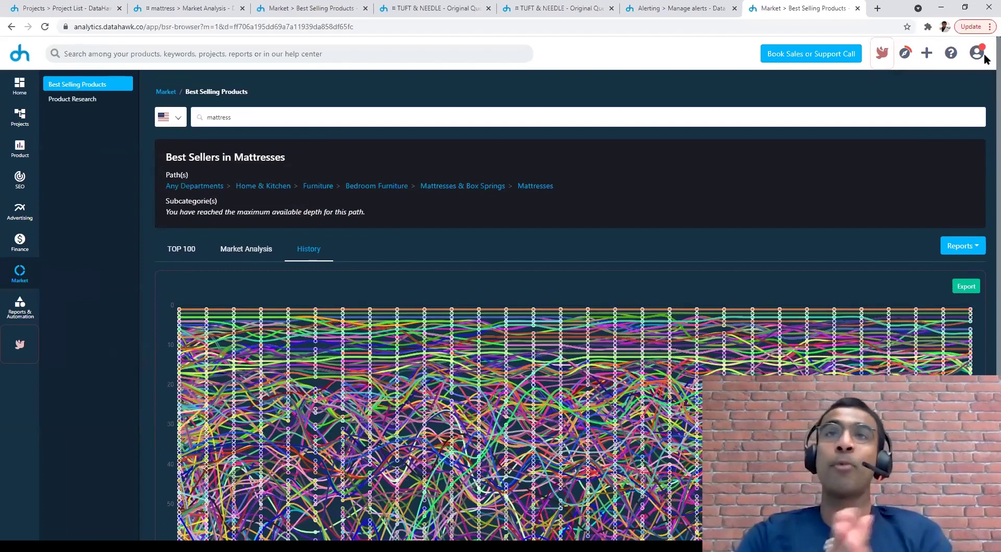